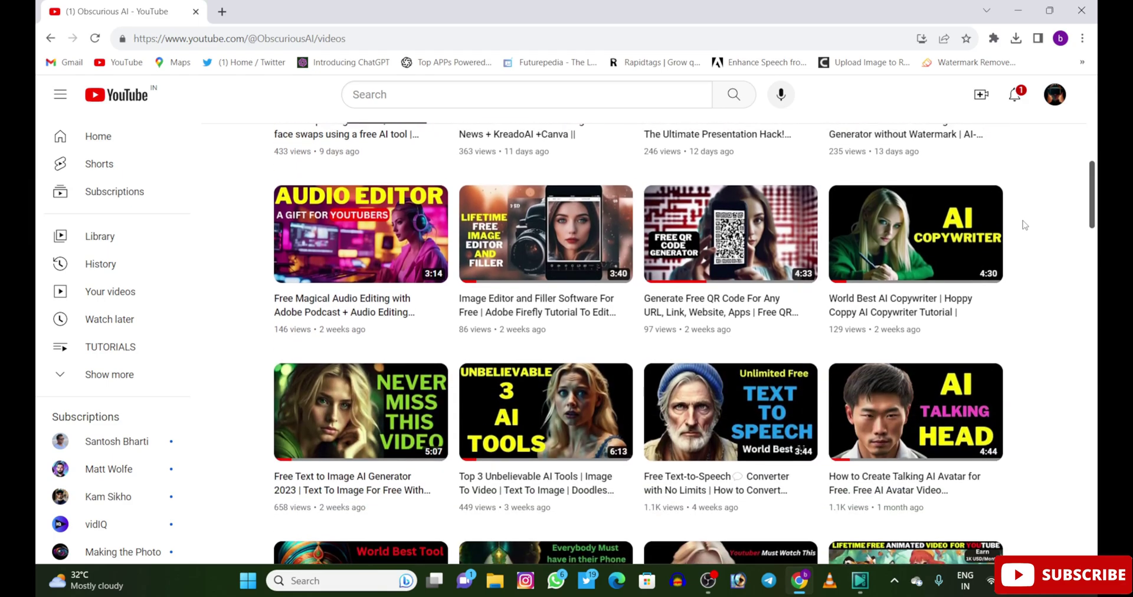
scroll(1024, 225, down, 5)
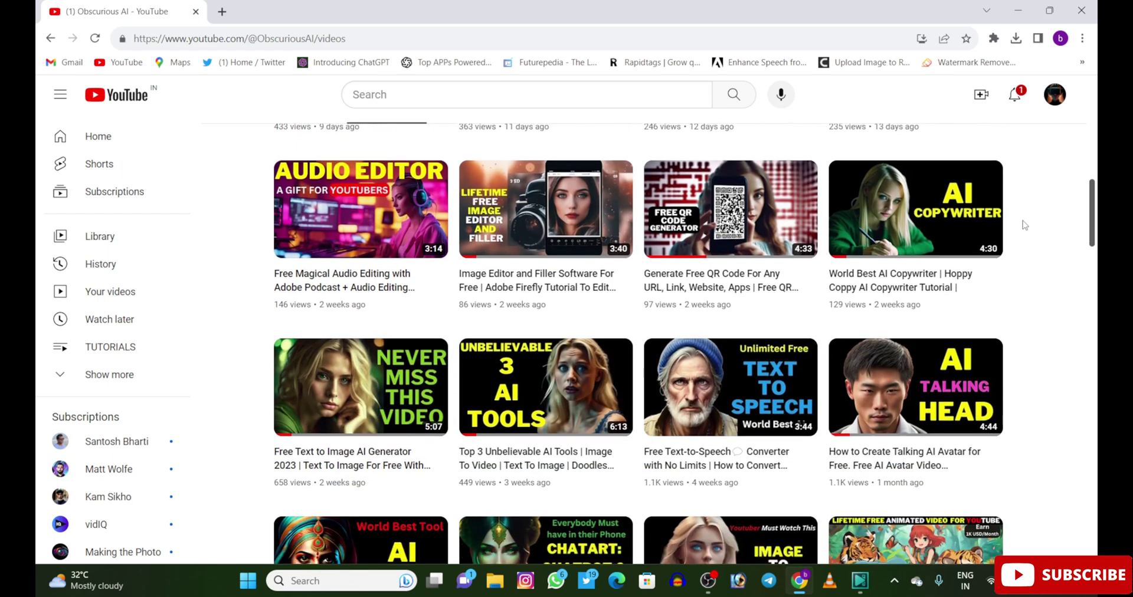
scroll(1025, 226, up, 1)
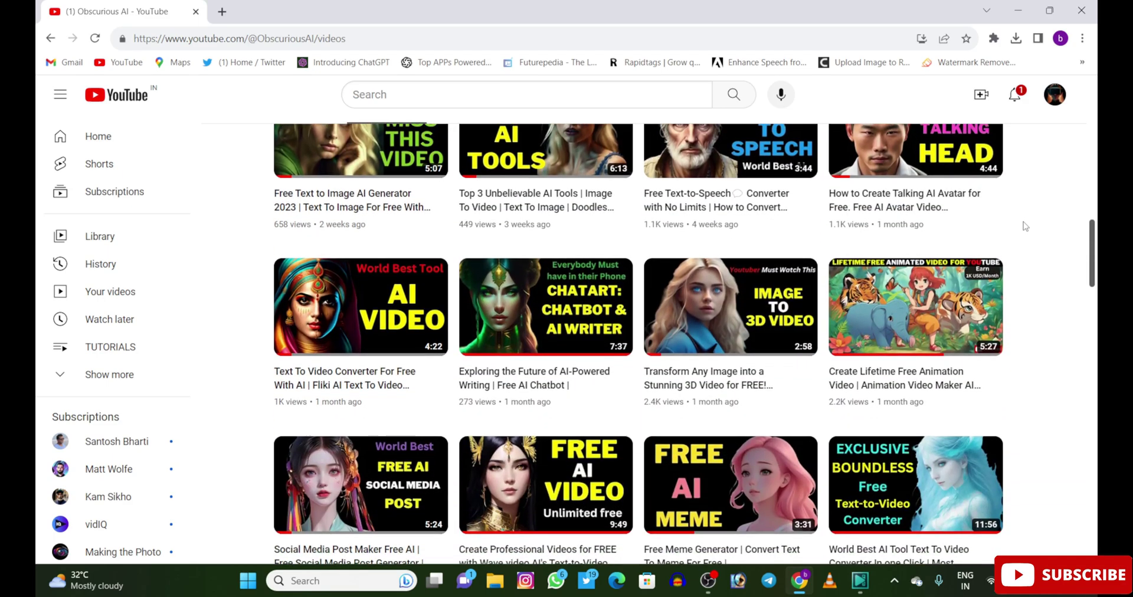
scroll(1025, 226, down, 2)
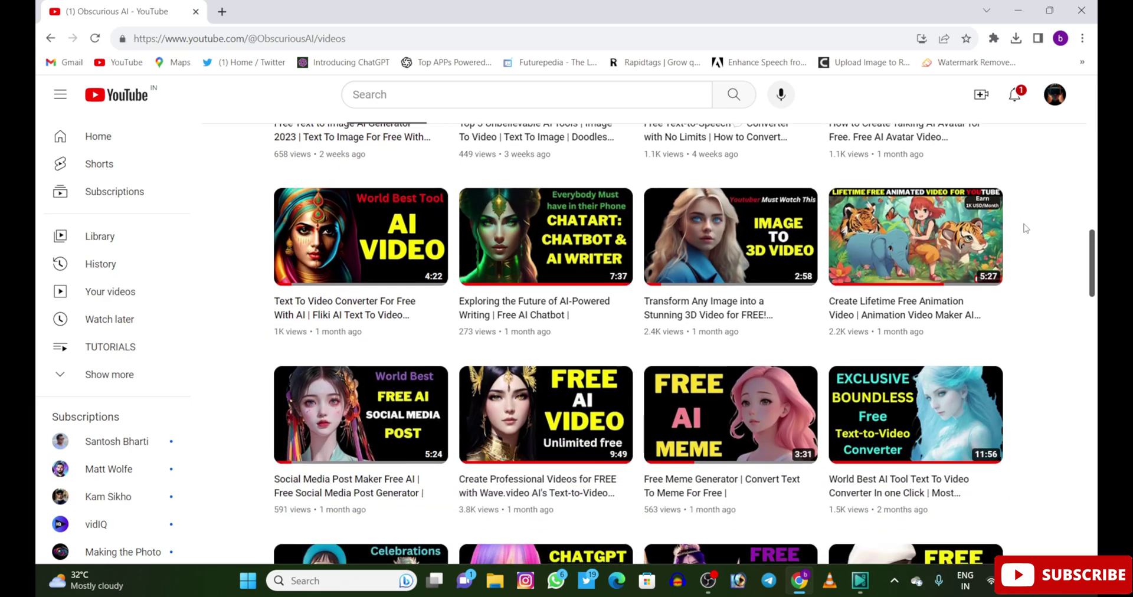
scroll(1027, 234, down, 1)
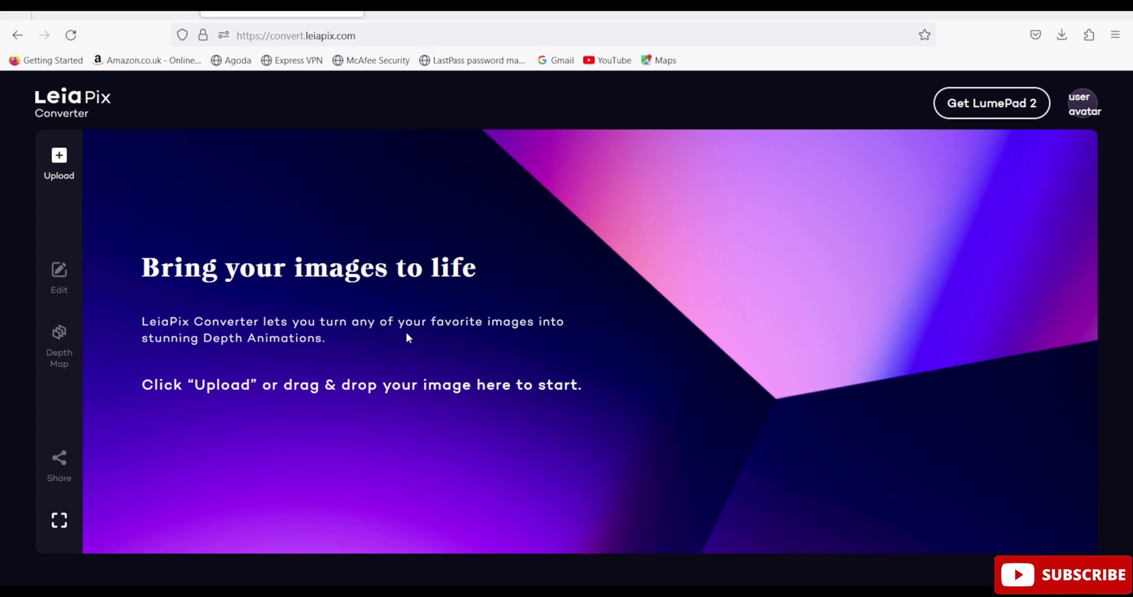
- In LeiaPix Converter, upload the golden dragon image and save its depth animation as an MP4
click(59, 158)
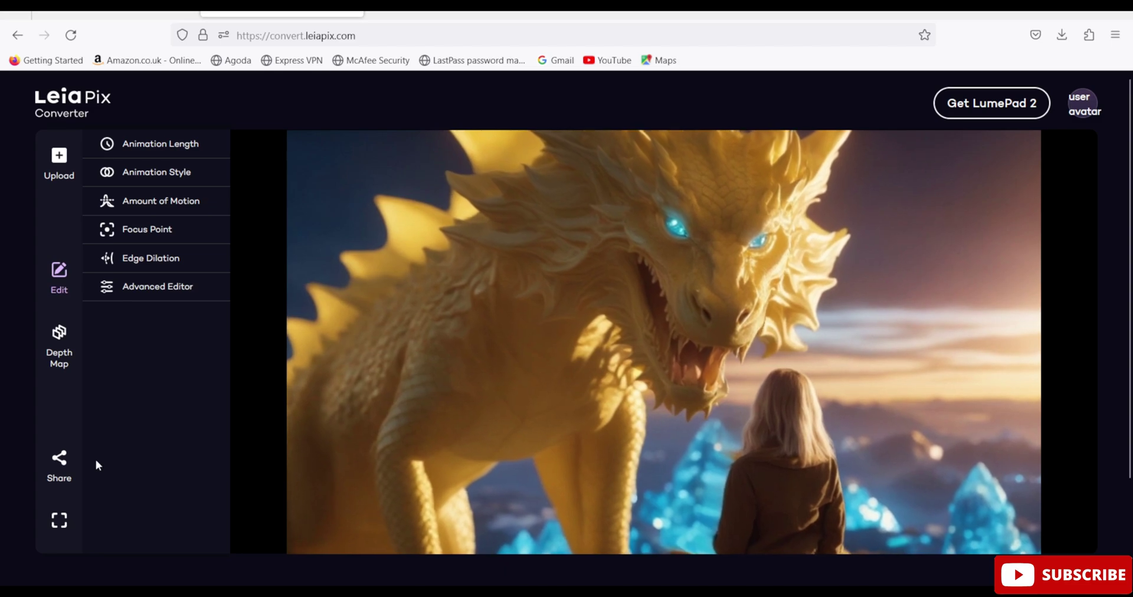
click(59, 465)
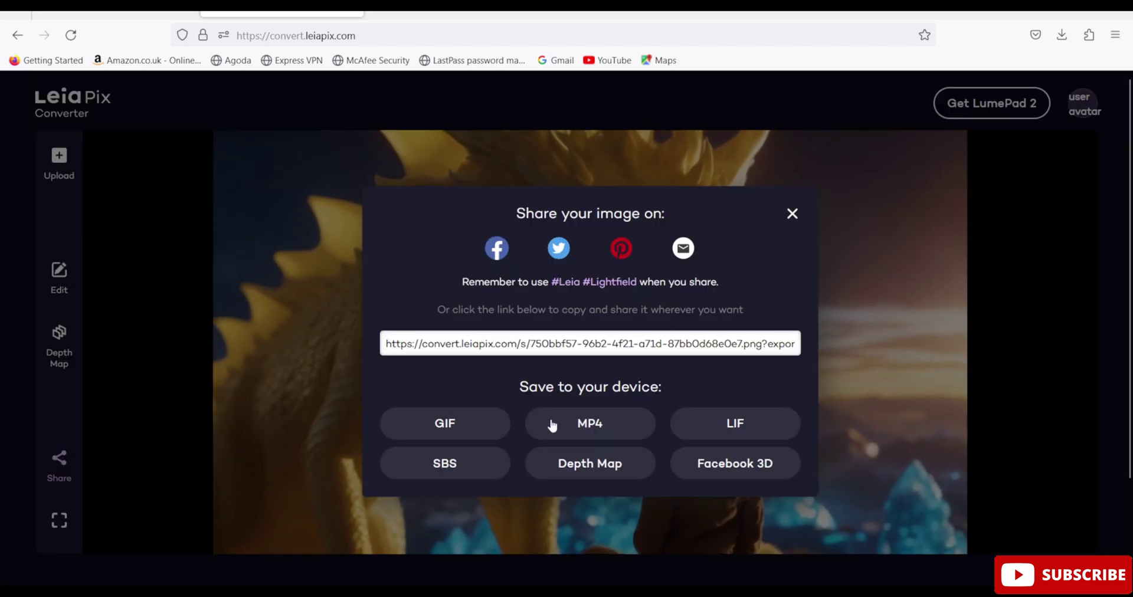
click(571, 427)
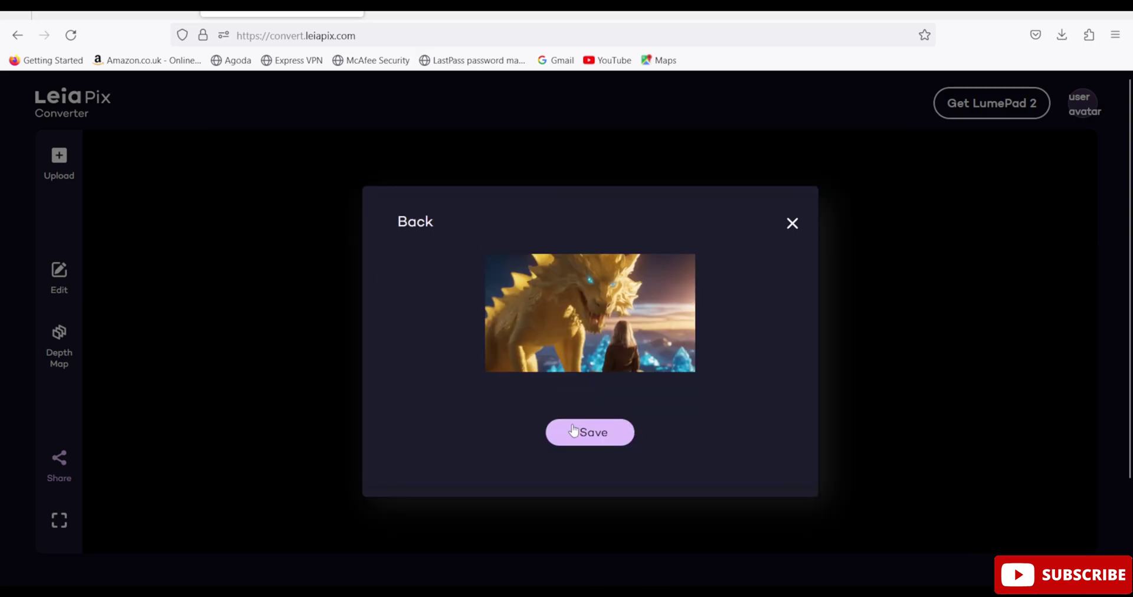
click(579, 433)
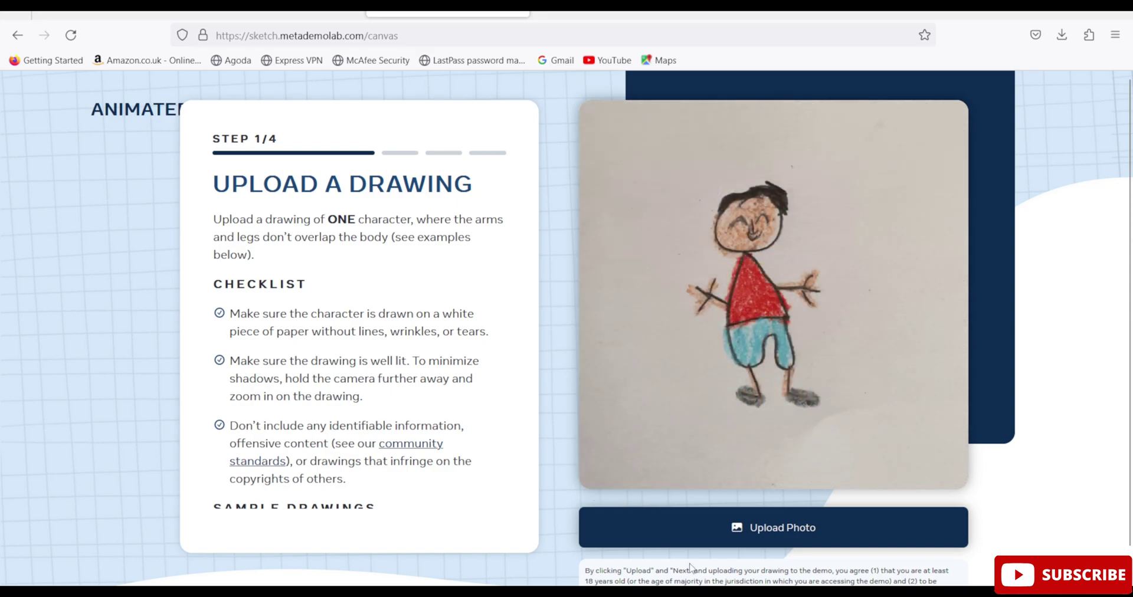
- In Meta's Animated Drawings, upload the boy-with-backpack character and animate it with the motion in the second row's middle tile, viewed enlarged
click(742, 534)
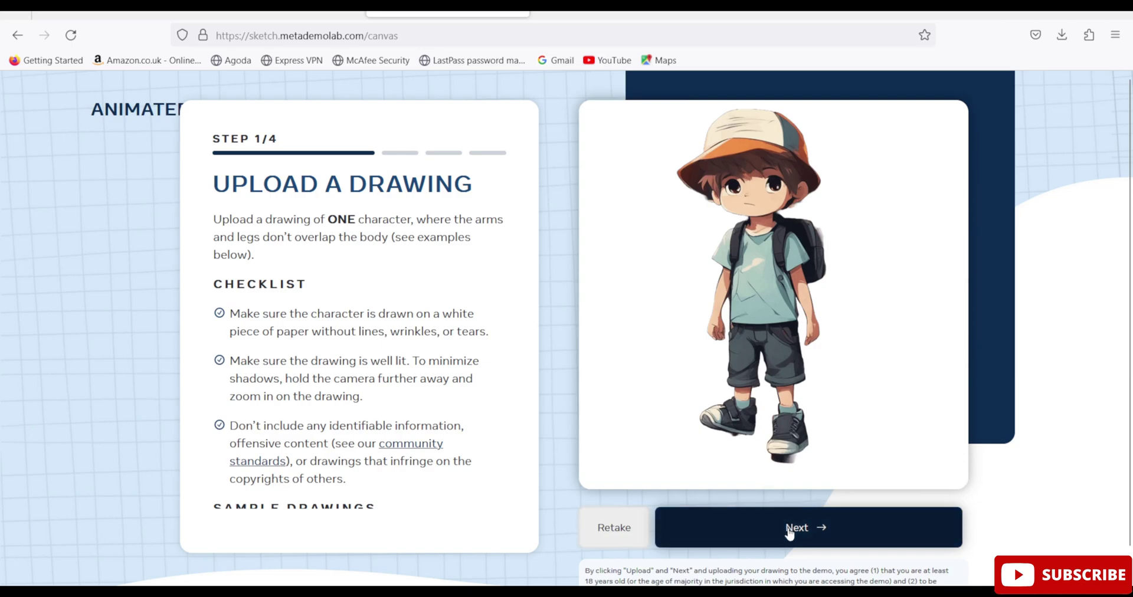
click(791, 534)
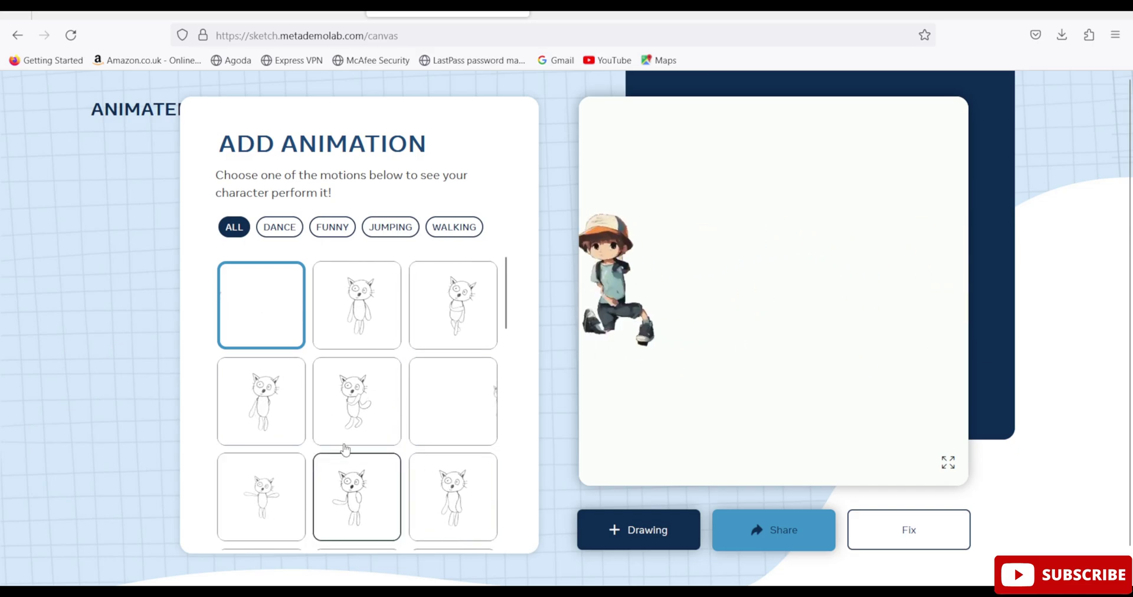
click(354, 420)
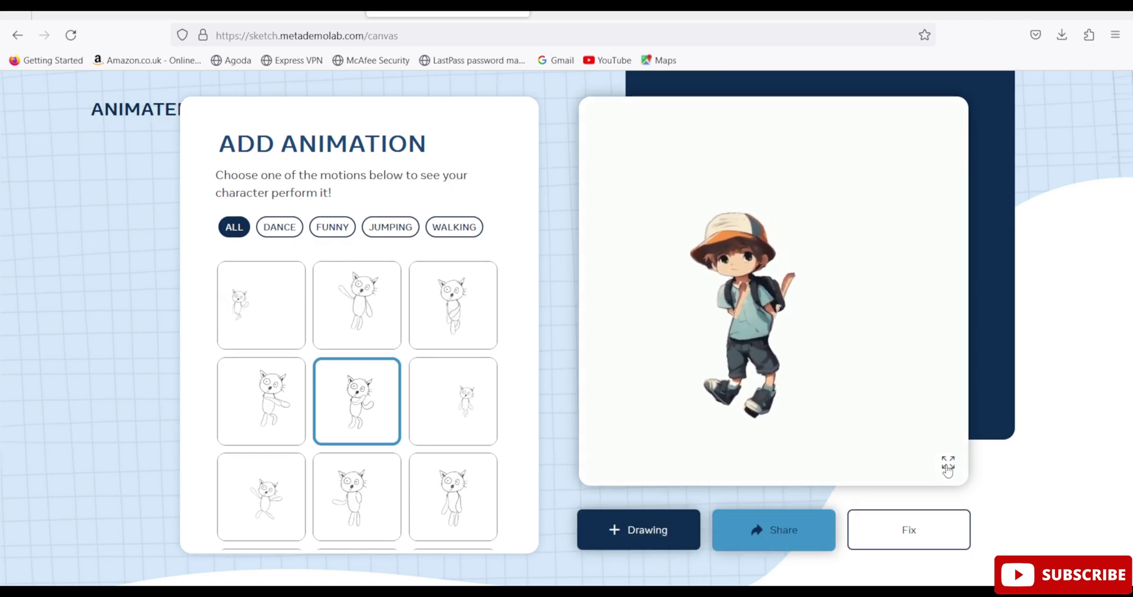
click(948, 466)
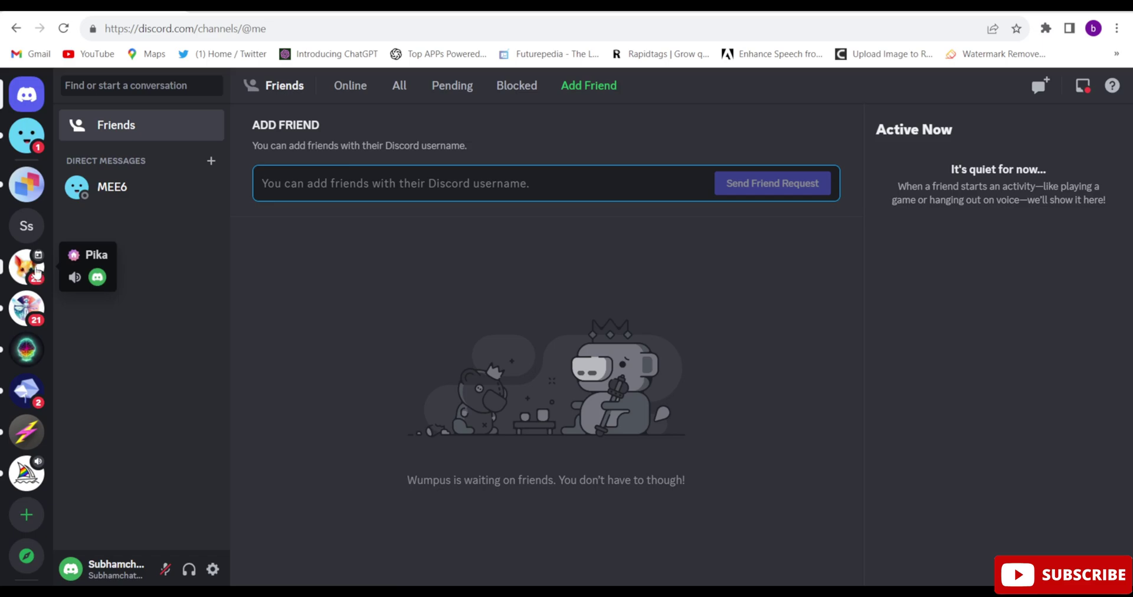
- In Discord, open the generate-2 channel of the Pika server
click(29, 268)
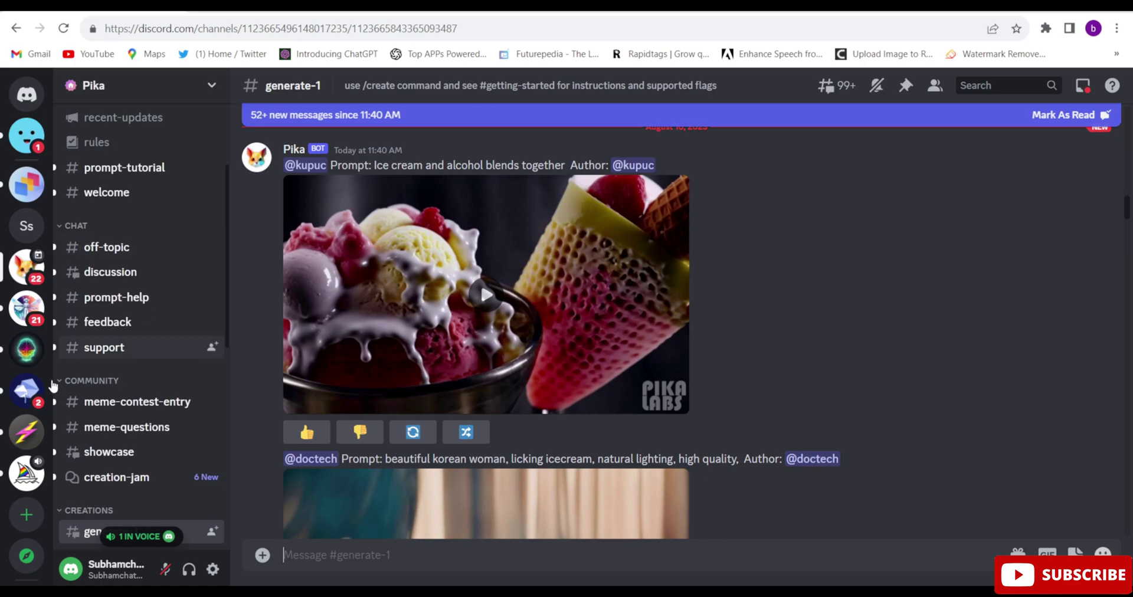
scroll(115, 283, down, 5)
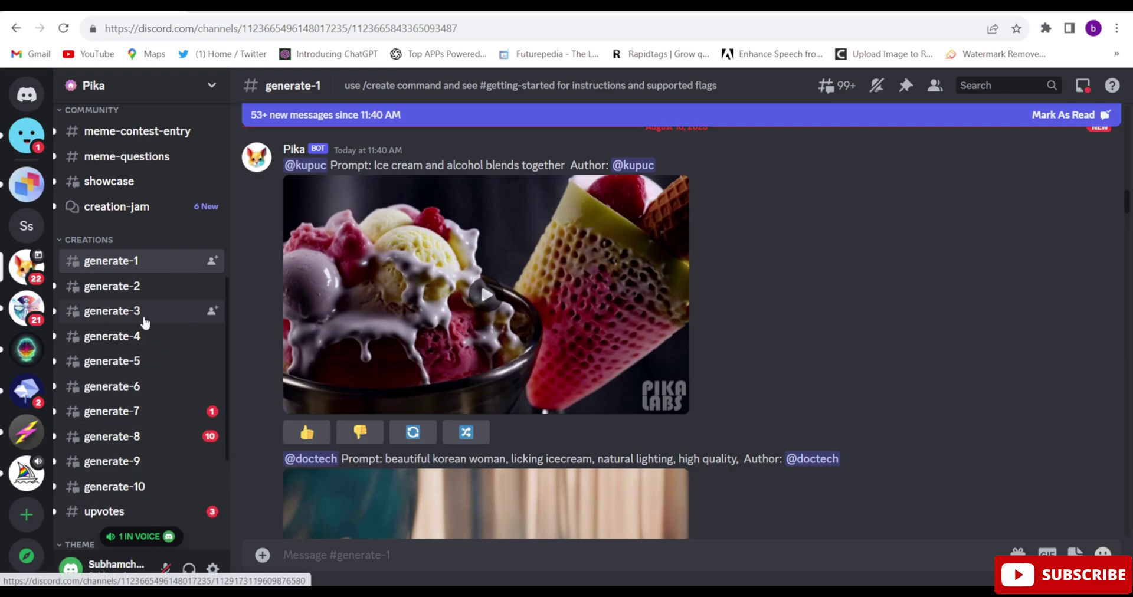
click(152, 289)
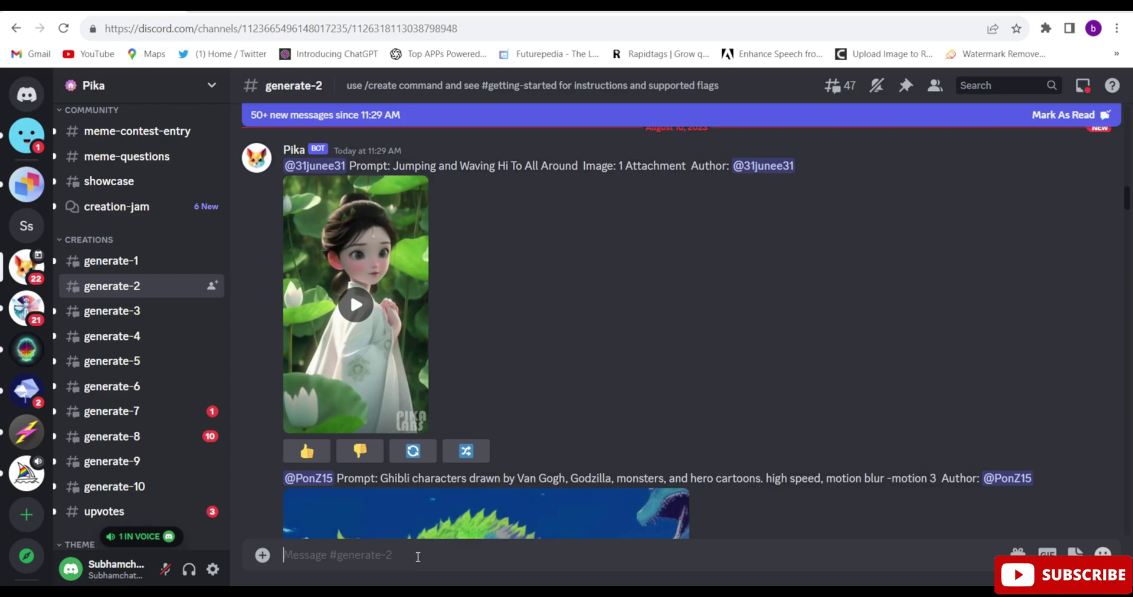
- Start Pika's /create command in generate-2 and attach stable-diffusion-xl_-_2023-08-09T120201_340-transformed.jpeg as its image option
text(/create)
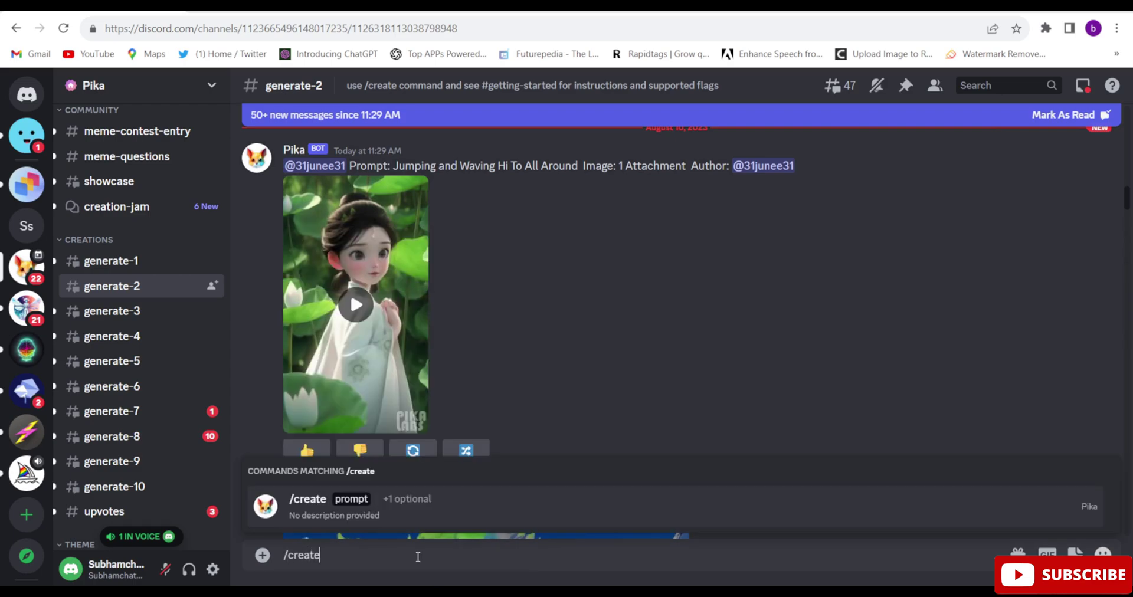
click(362, 498)
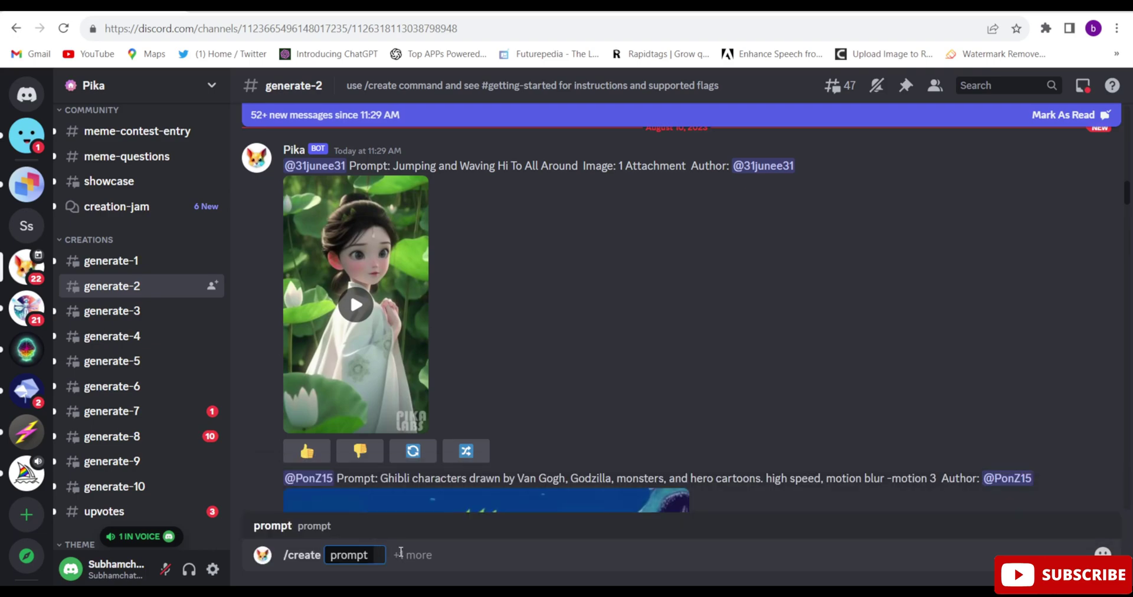
click(398, 553)
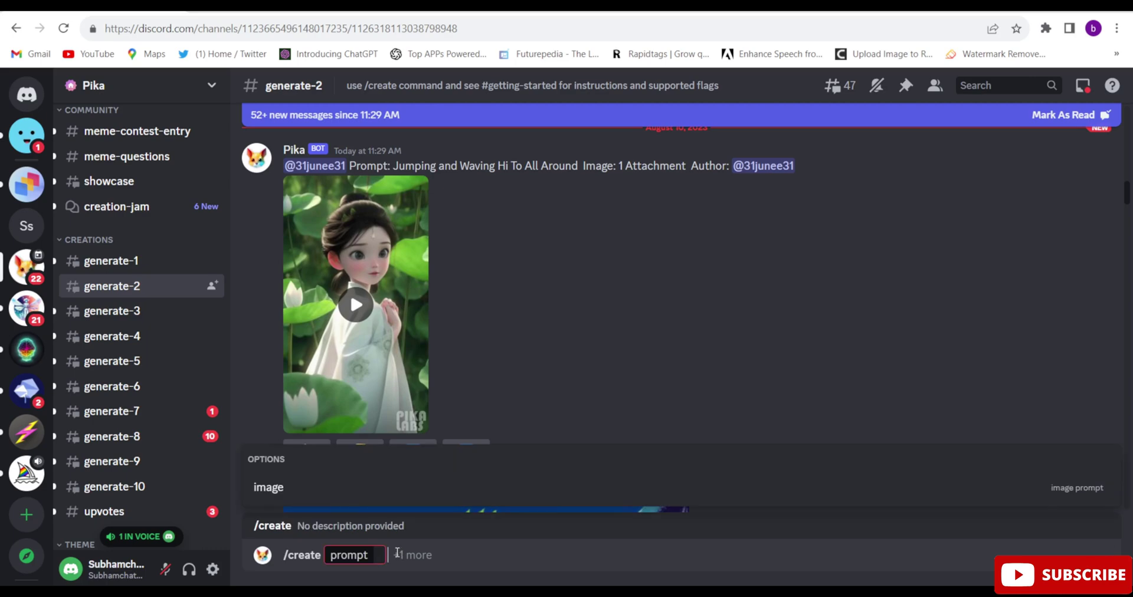
click(361, 492)
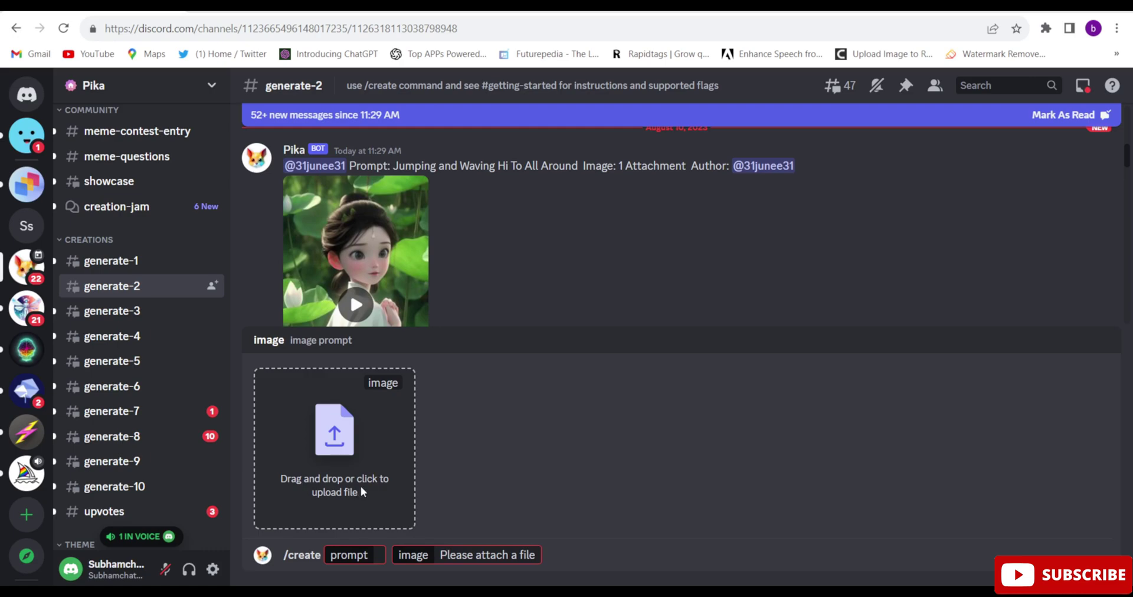
- Generate the Pika video with the prompt "space ship moving" and download the result
click(382, 555)
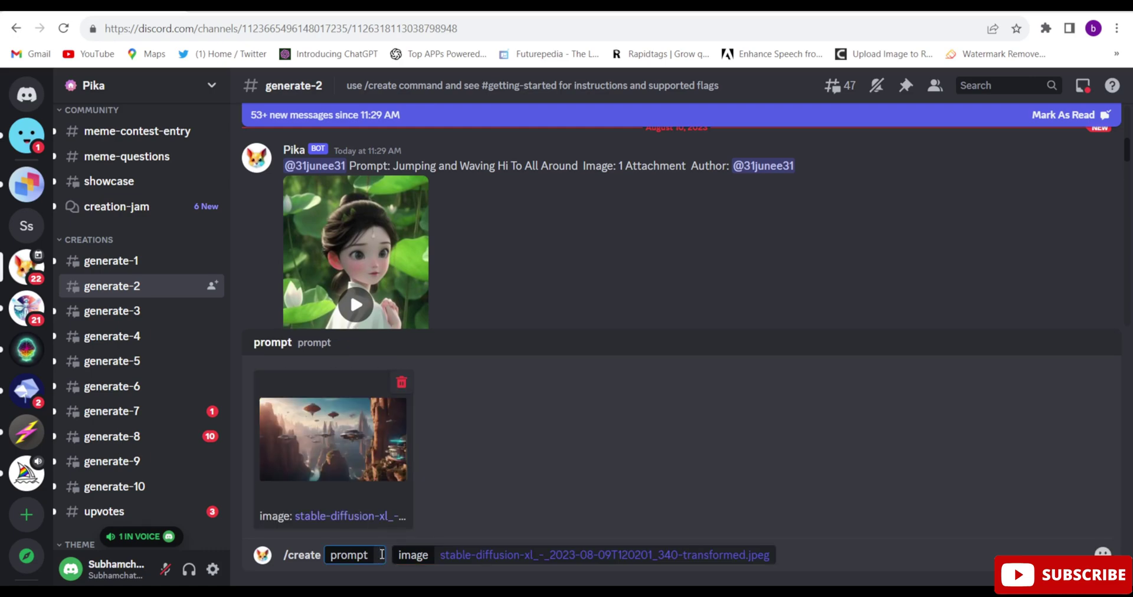
text(sp)
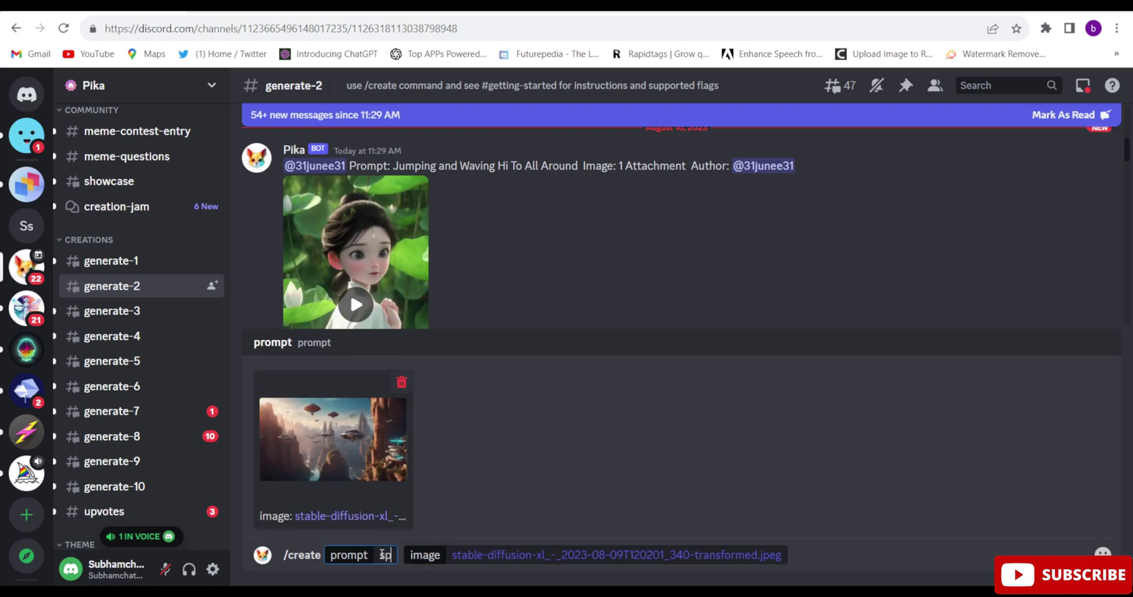
text(ace ship)
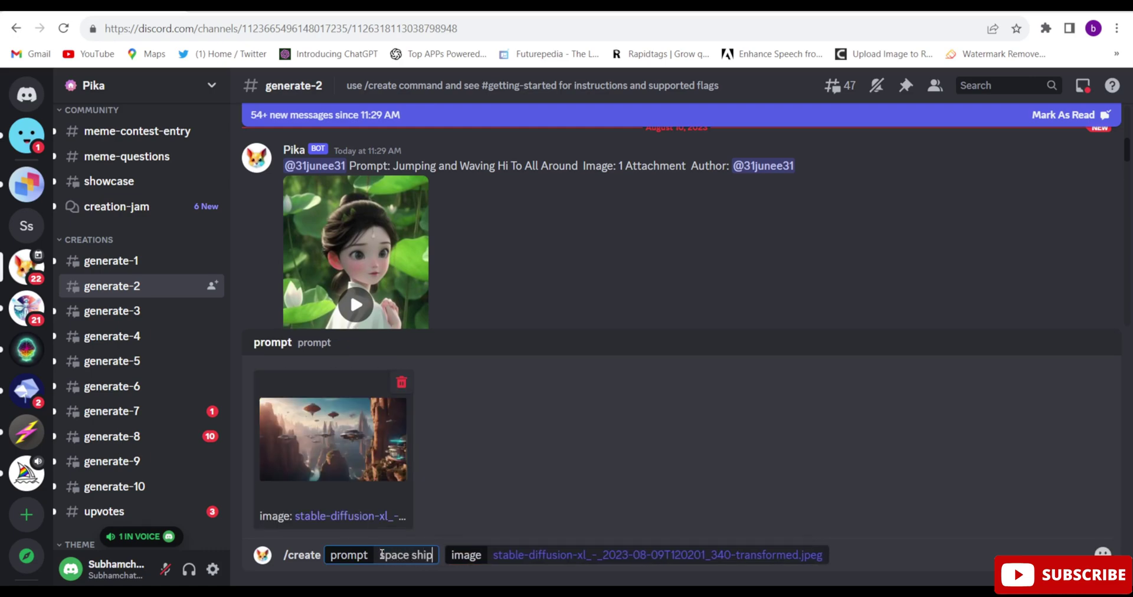
text( moving)
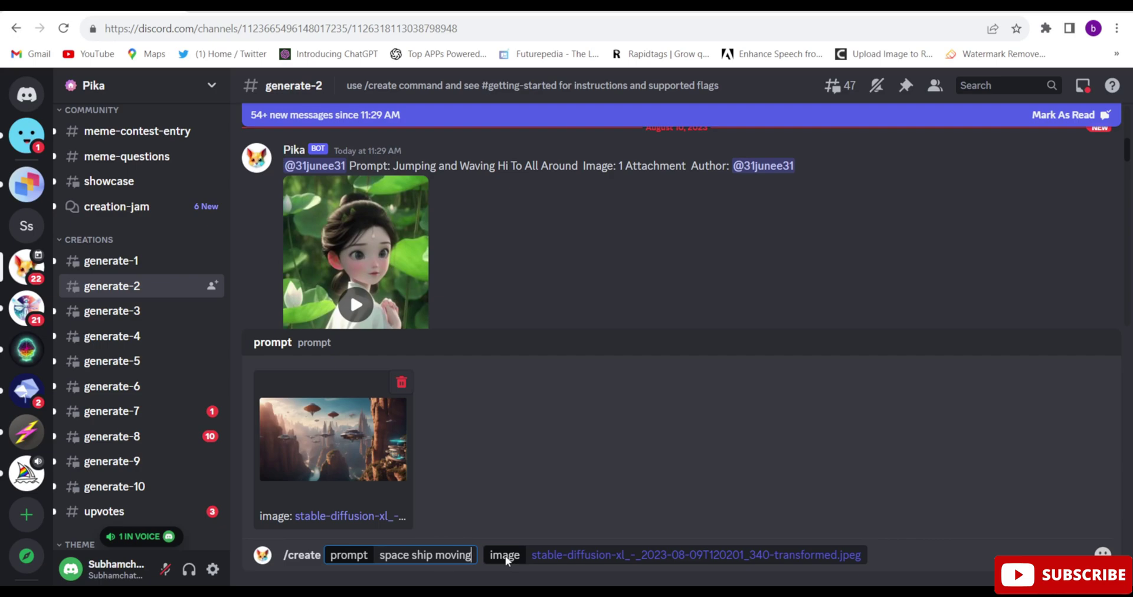
key(Return)
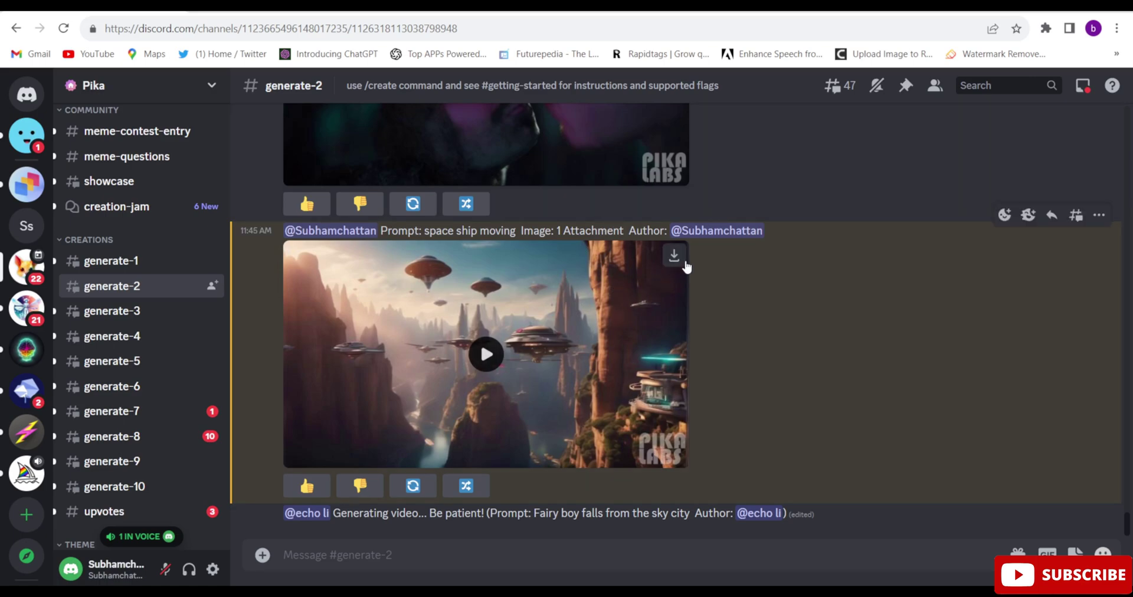
click(672, 258)
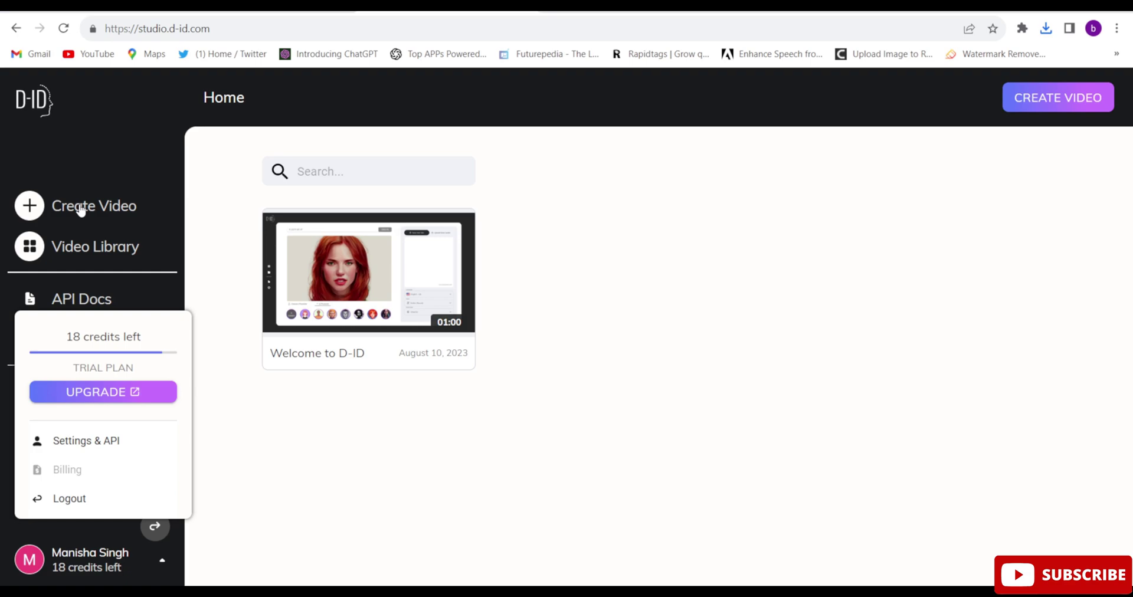
- In D-ID, start a new video and choose the grey-haired woman with round glasses as presenter
click(29, 206)
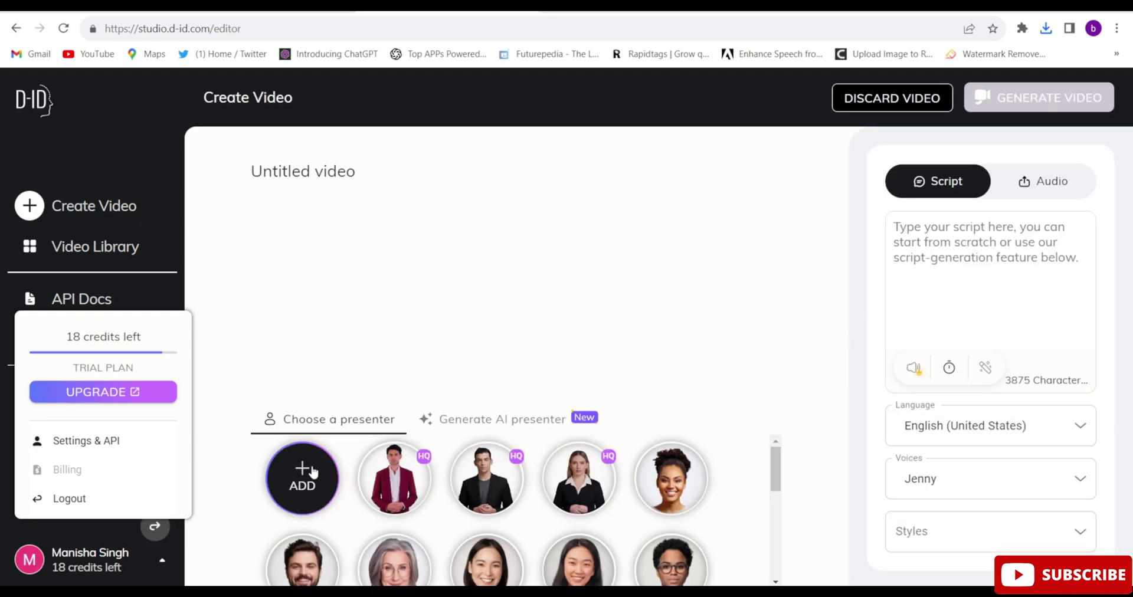
mouse_move(301, 475)
click(394, 478)
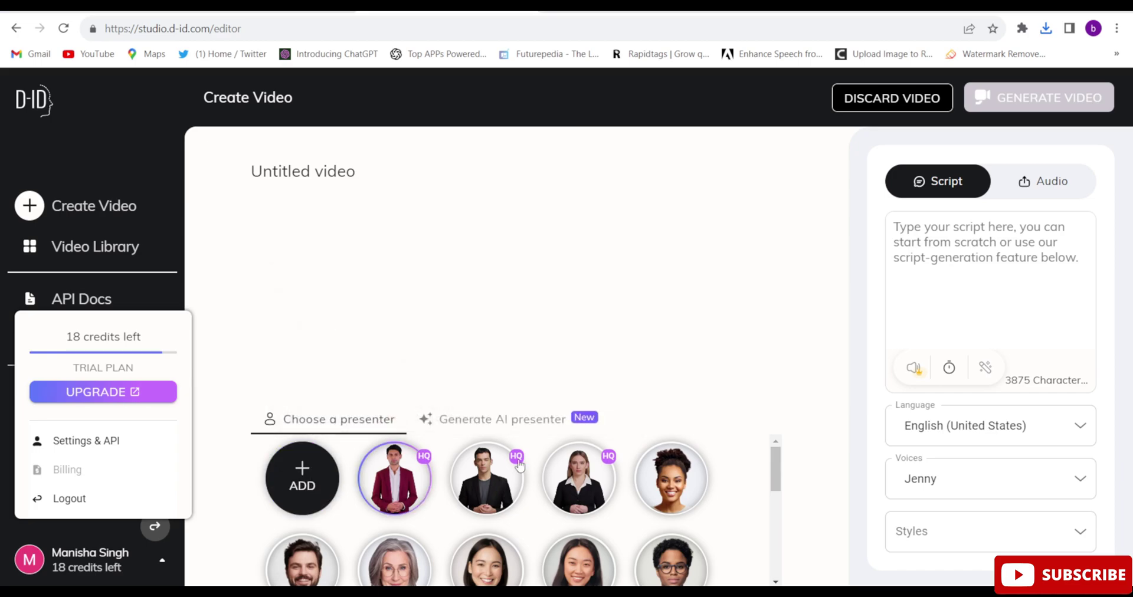
drag(777, 478, 777, 510)
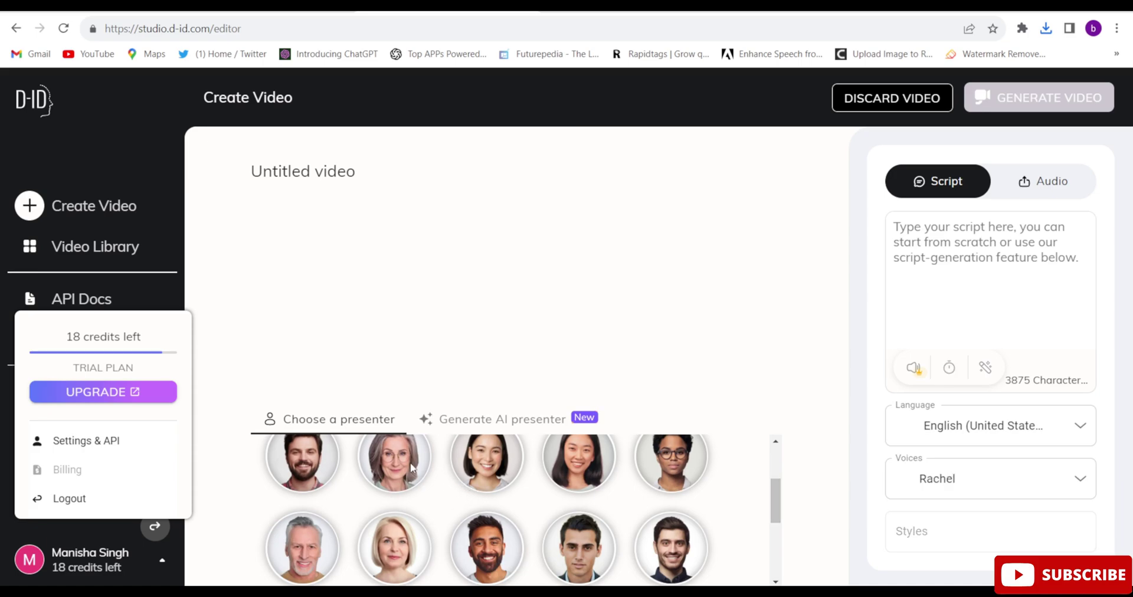
click(391, 462)
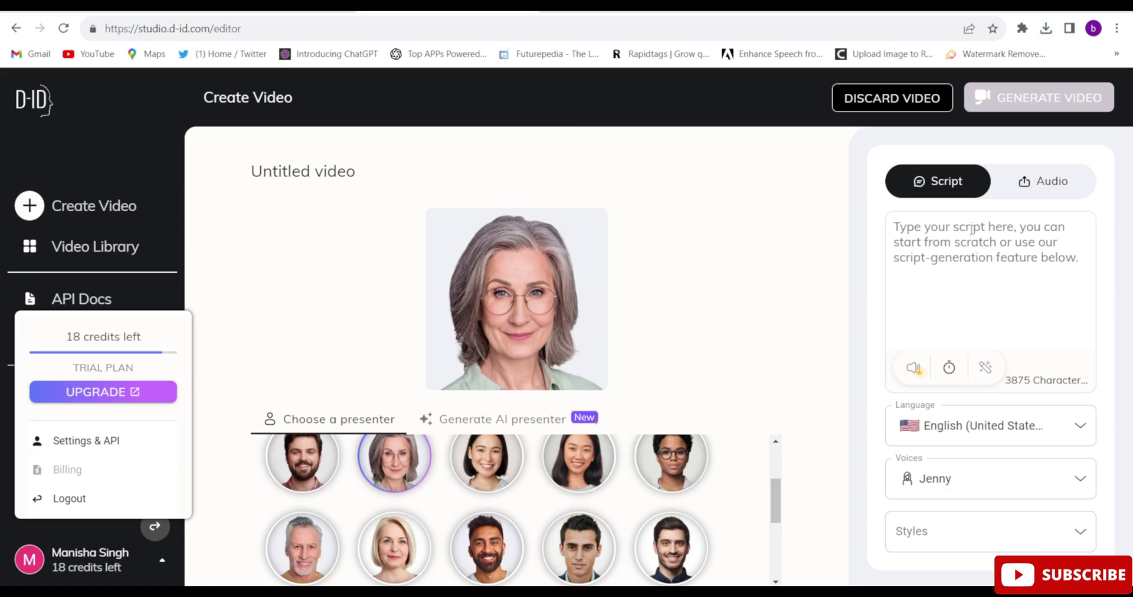
- Enter the script "hi there this video is made with did ai, this is amazing tool to bring life to images."
text(hi there this video is made with did ai, this is amazing tool to bring life to images.)
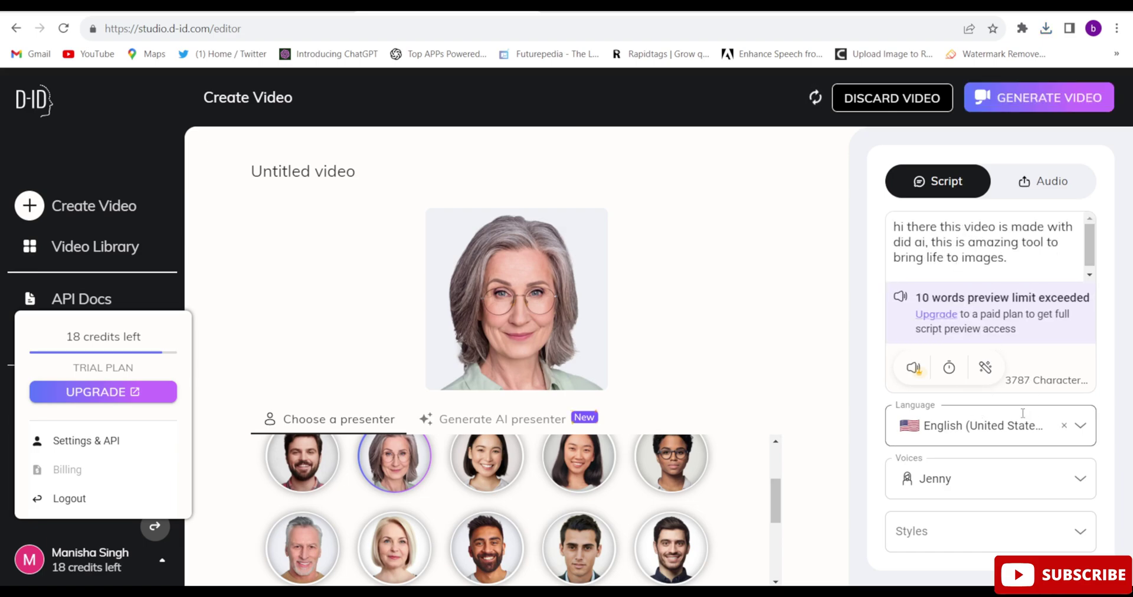
click(1087, 477)
click(1121, 394)
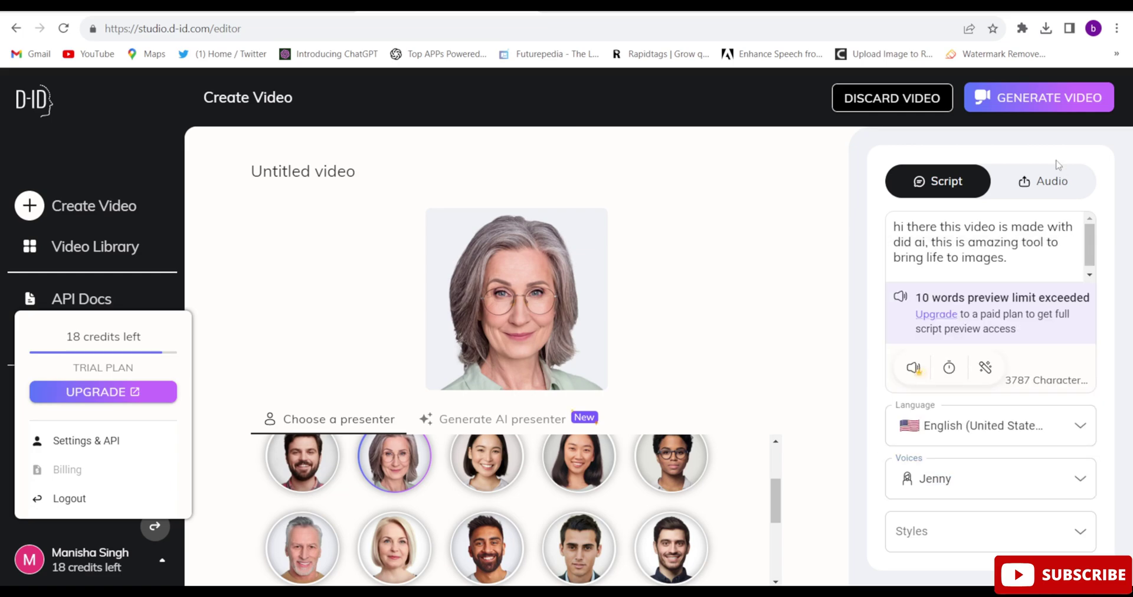
- Generate the talking presenter video and download it from the video library
click(1019, 105)
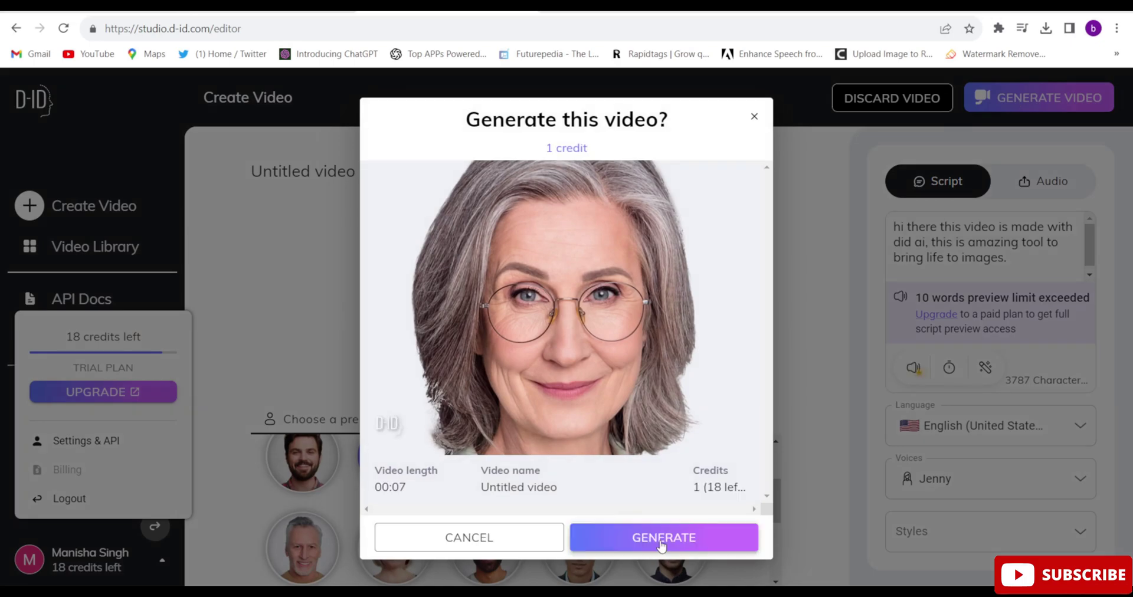
click(661, 538)
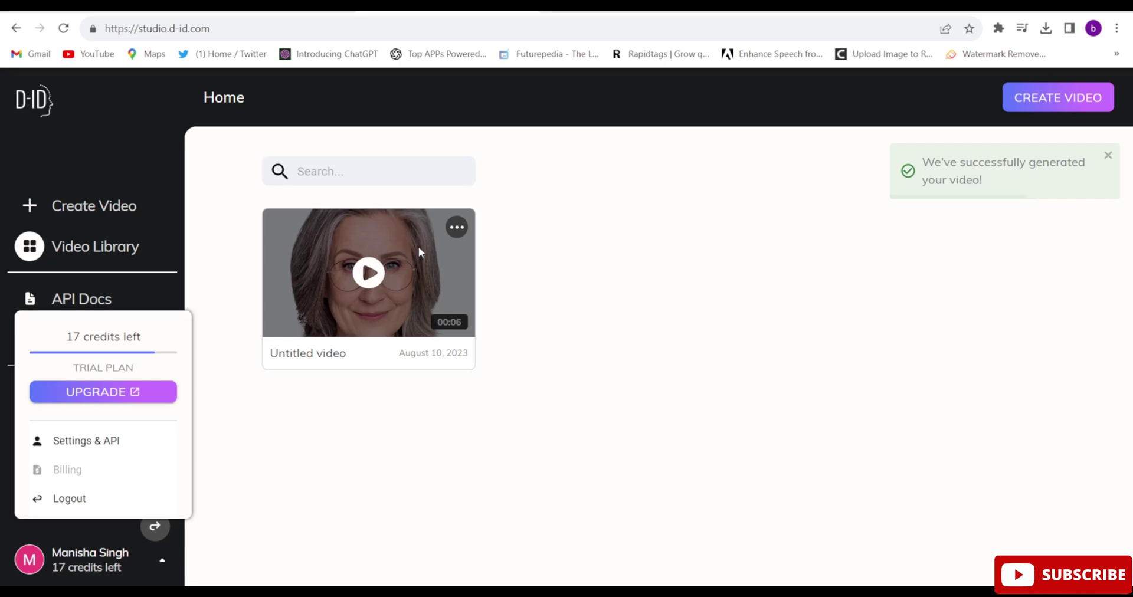
click(456, 228)
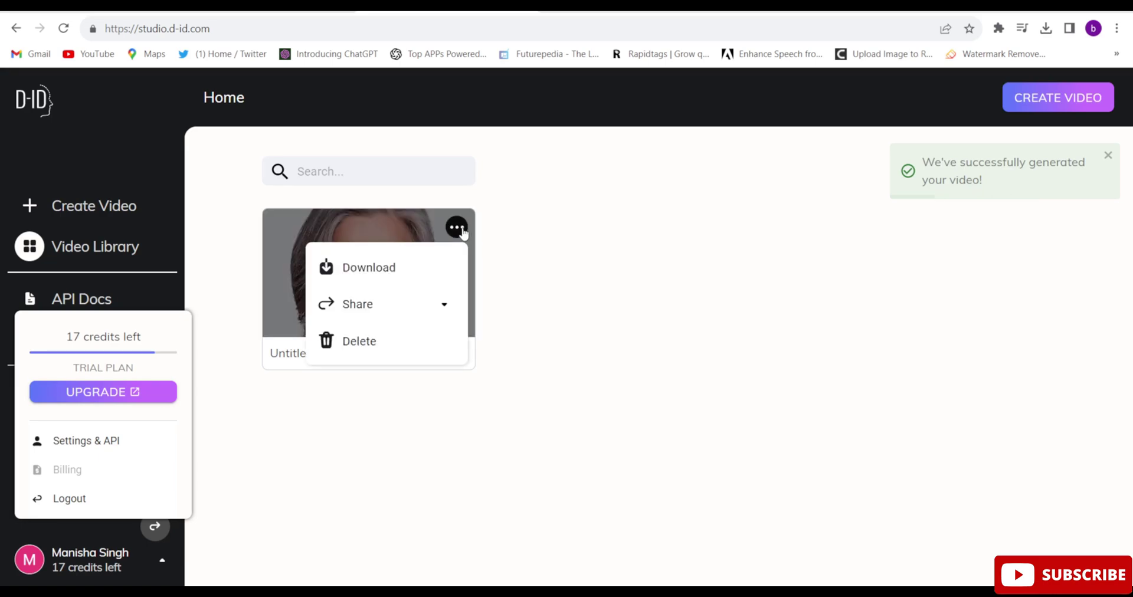
click(401, 284)
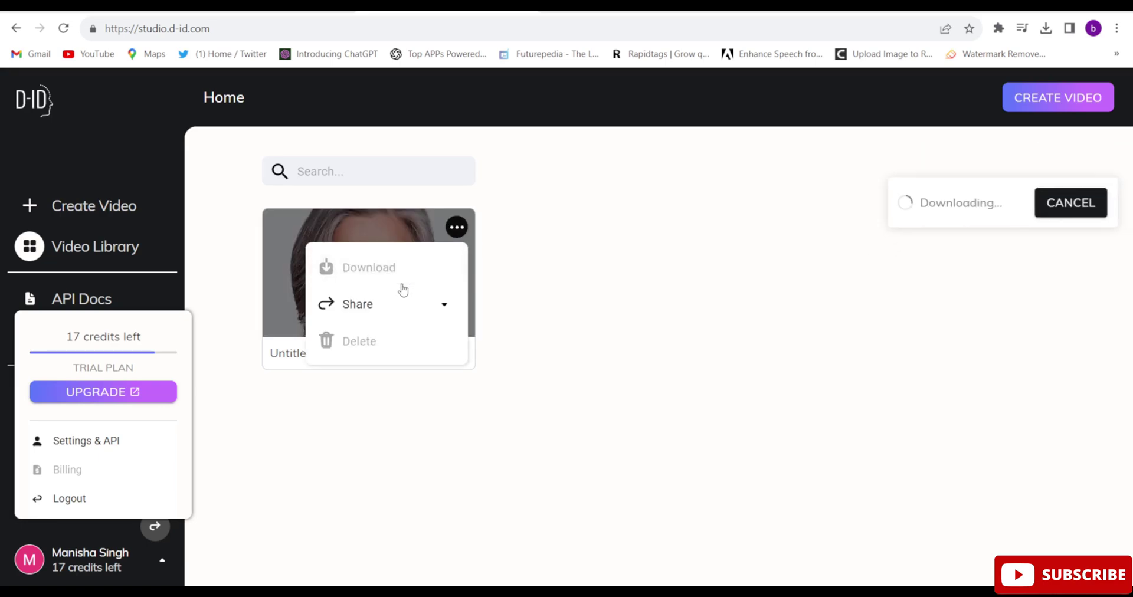